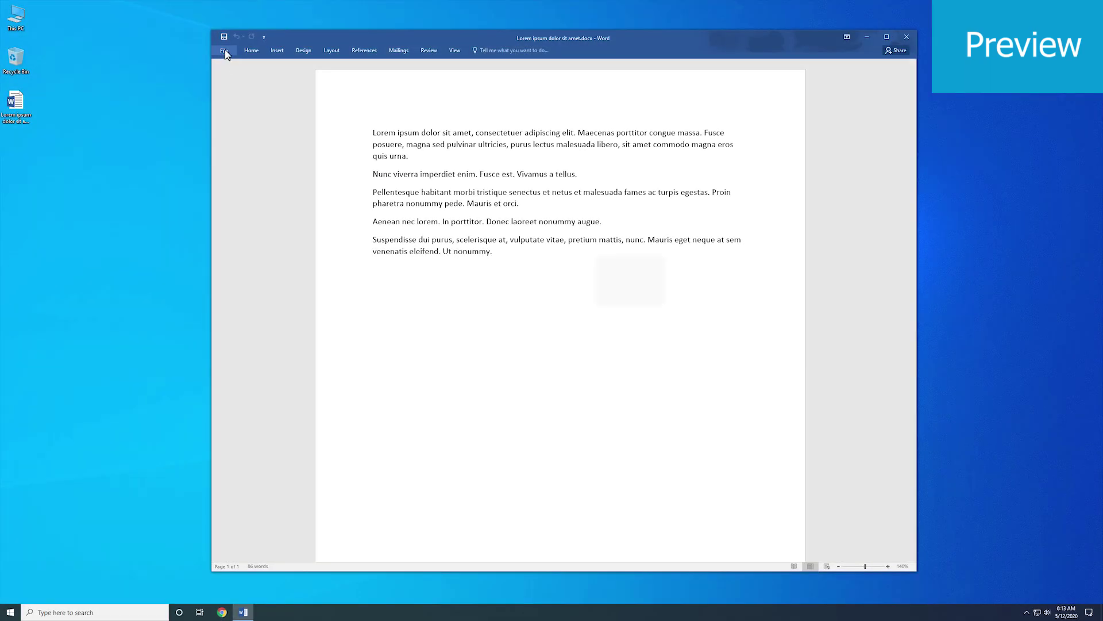
Print the Lorem ipsum document from Word's File menu to the HP DeskJet 3700 series
left_click(223, 44)
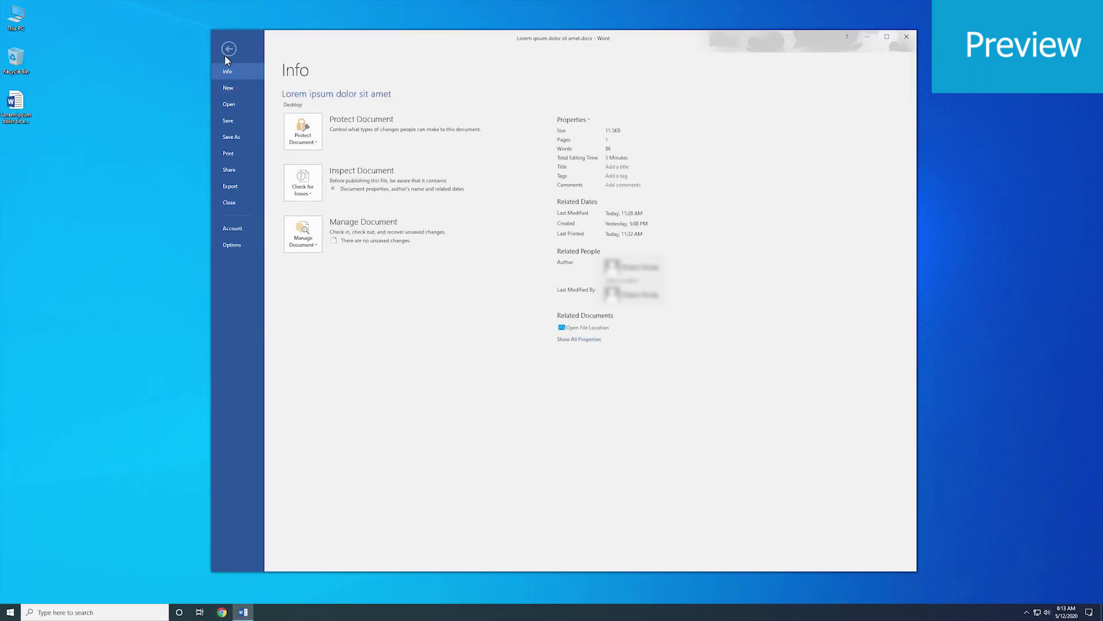
left_click(226, 154)
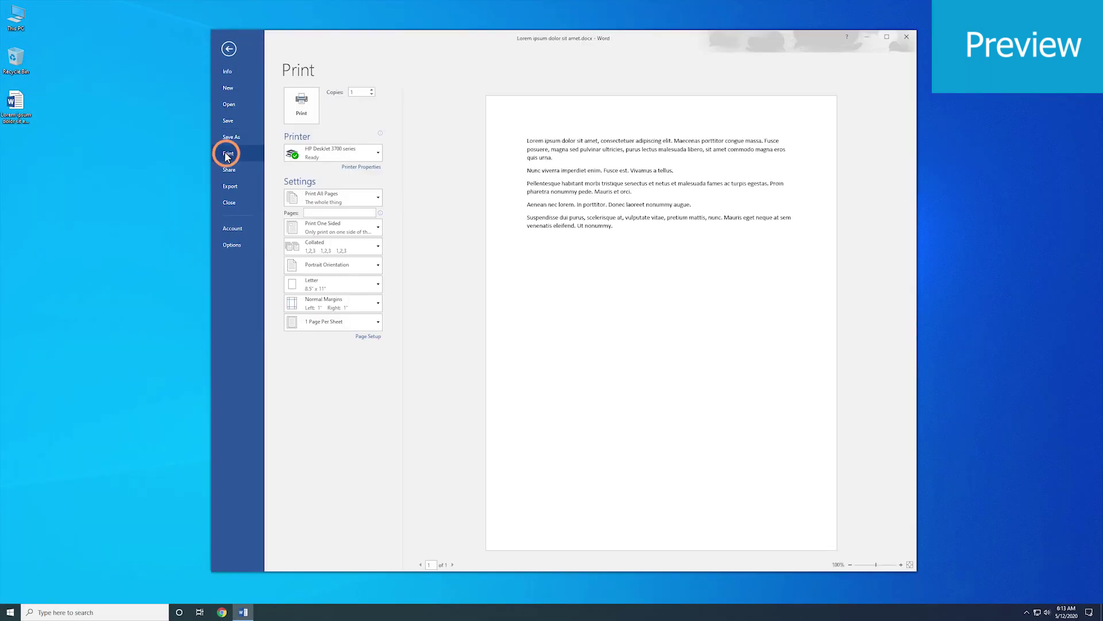
left_click(300, 114)
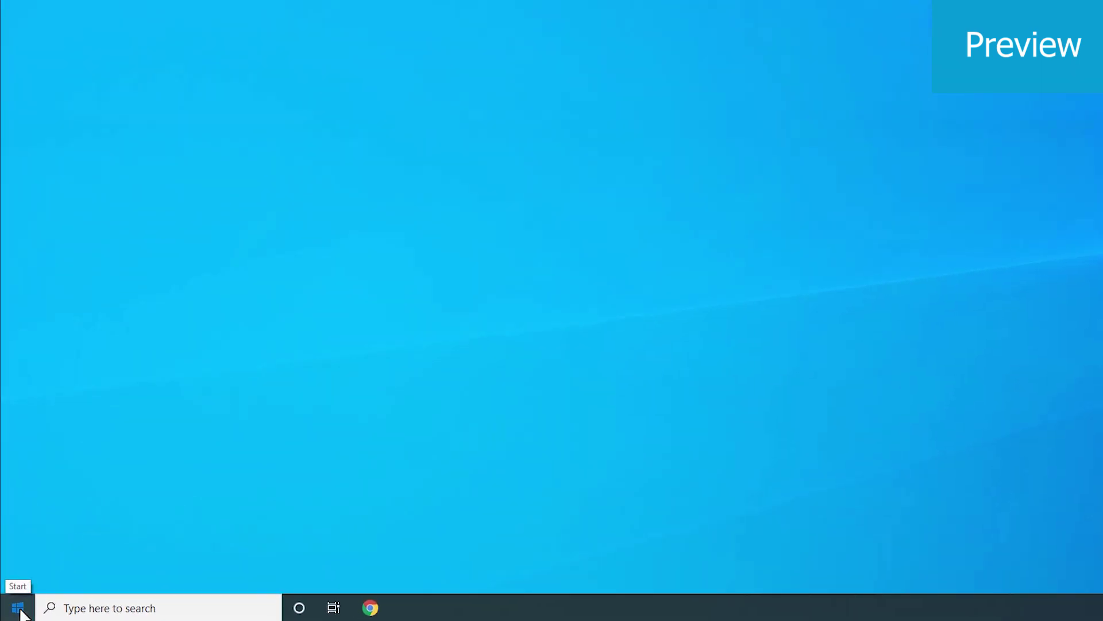
Restart Windows 10, then return to Word's print settings to retry printing on the DeskJet
left_click(21, 611)
mouse_move(23, 572)
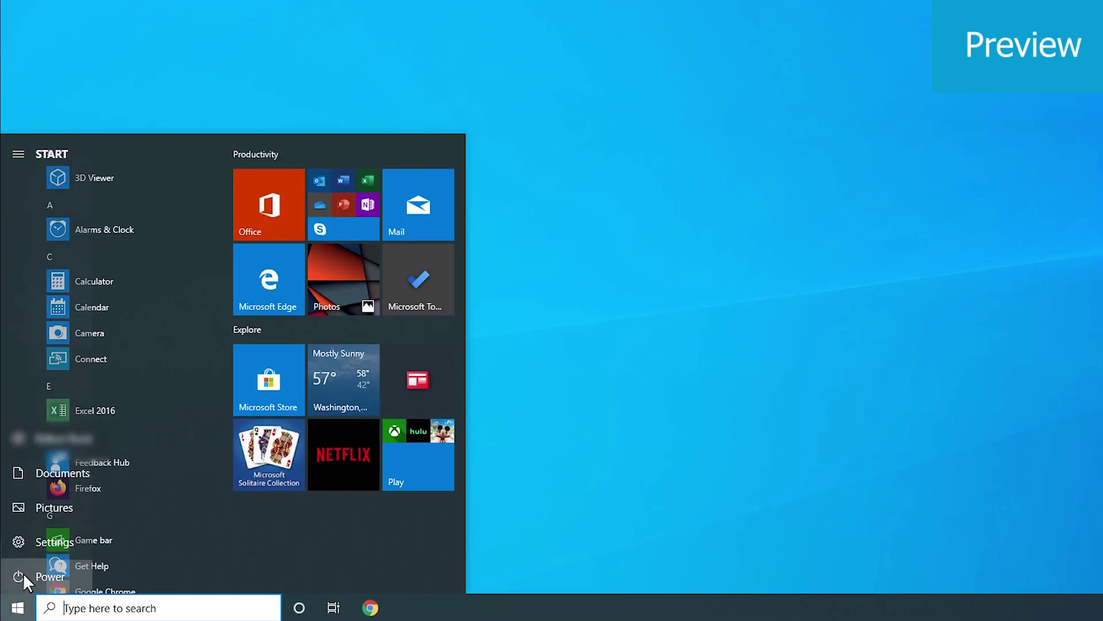
left_click(72, 571)
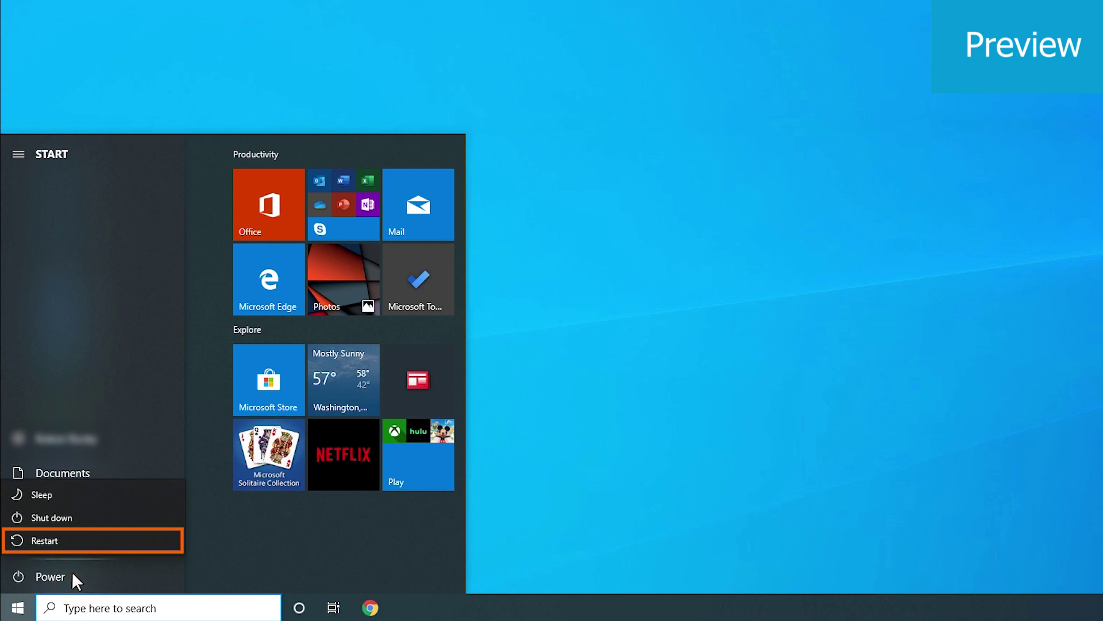
left_click(67, 539)
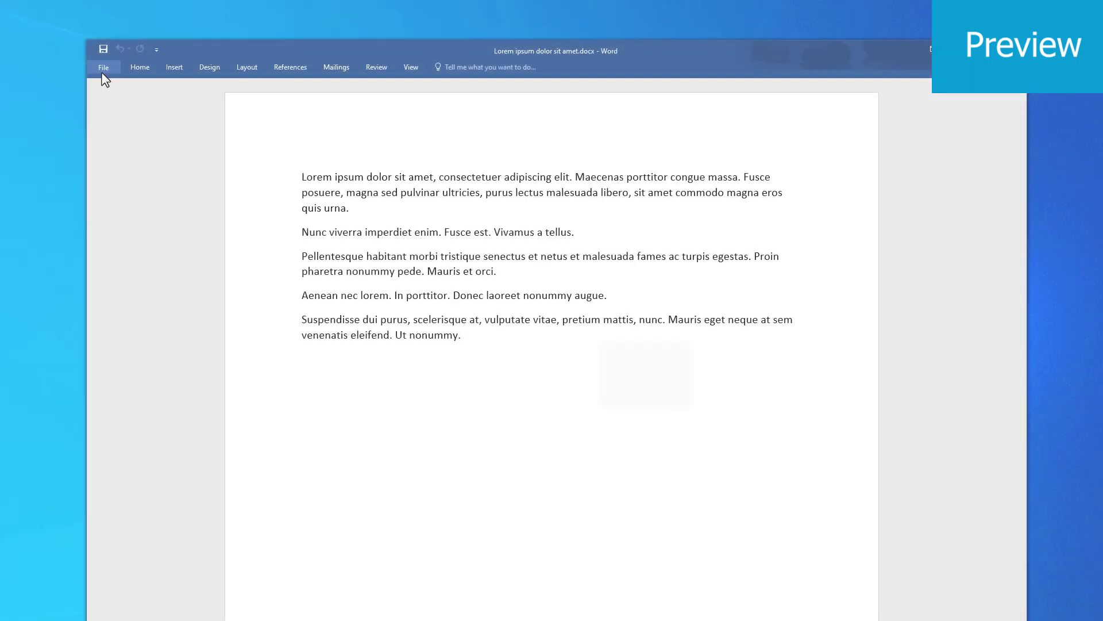
left_click(103, 68)
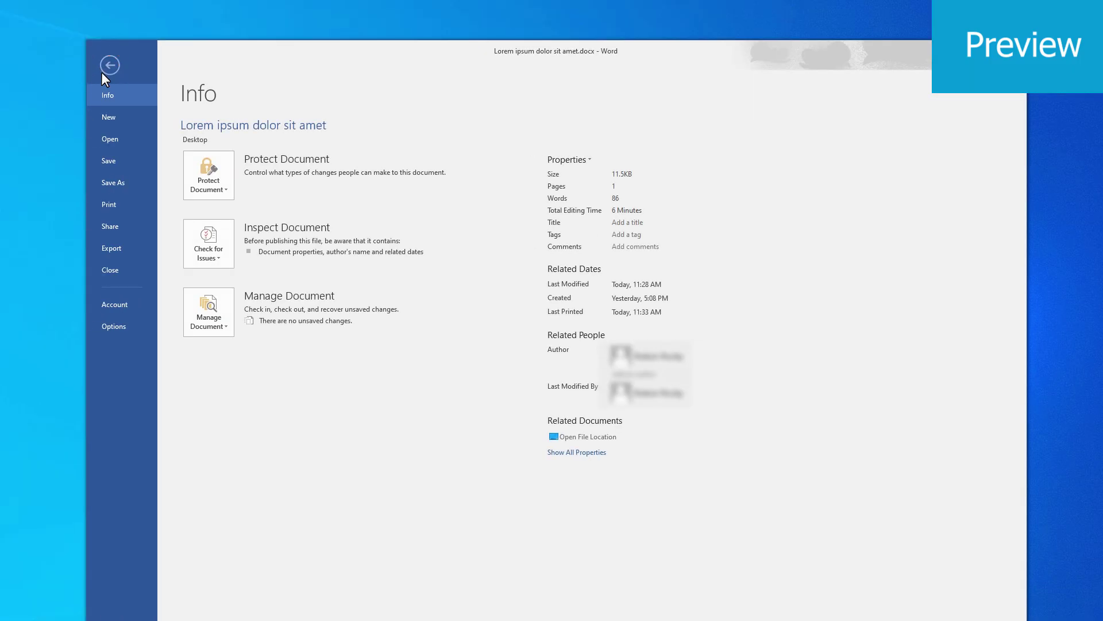
left_click(115, 205)
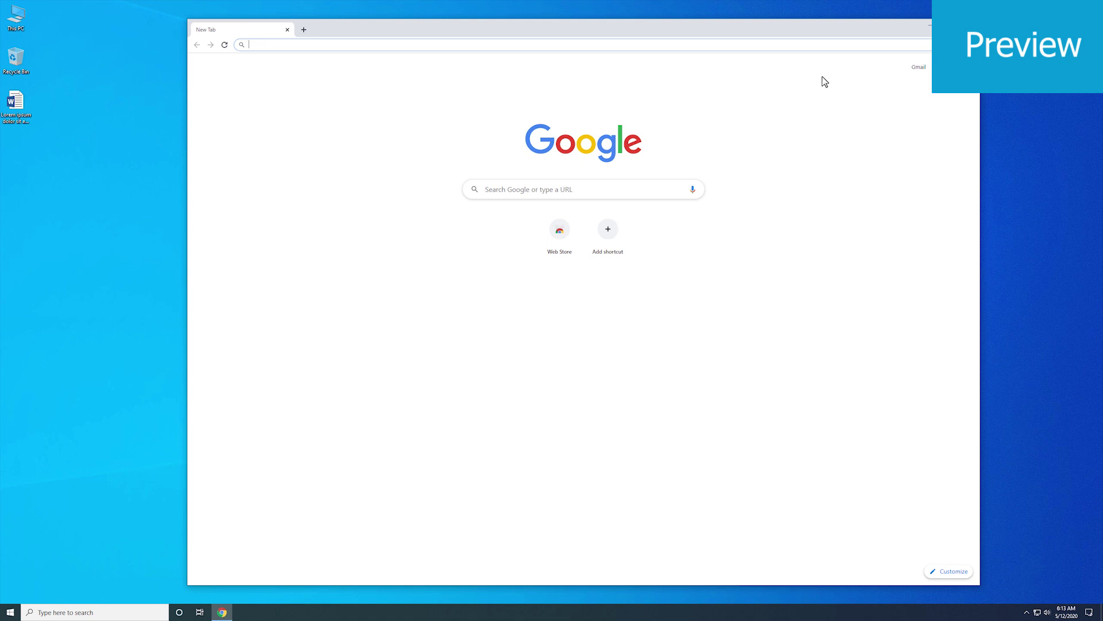
Search support.hp.com for 'windows 10 compatible printers' and open the compatible-printers article
type("support.hp.com")
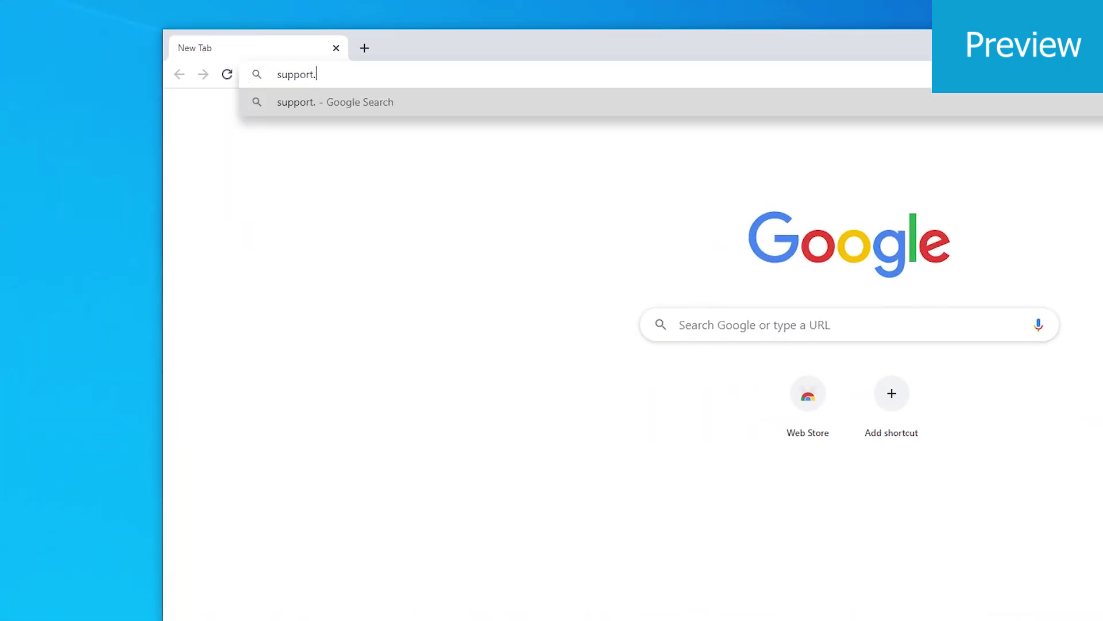
key("Return")
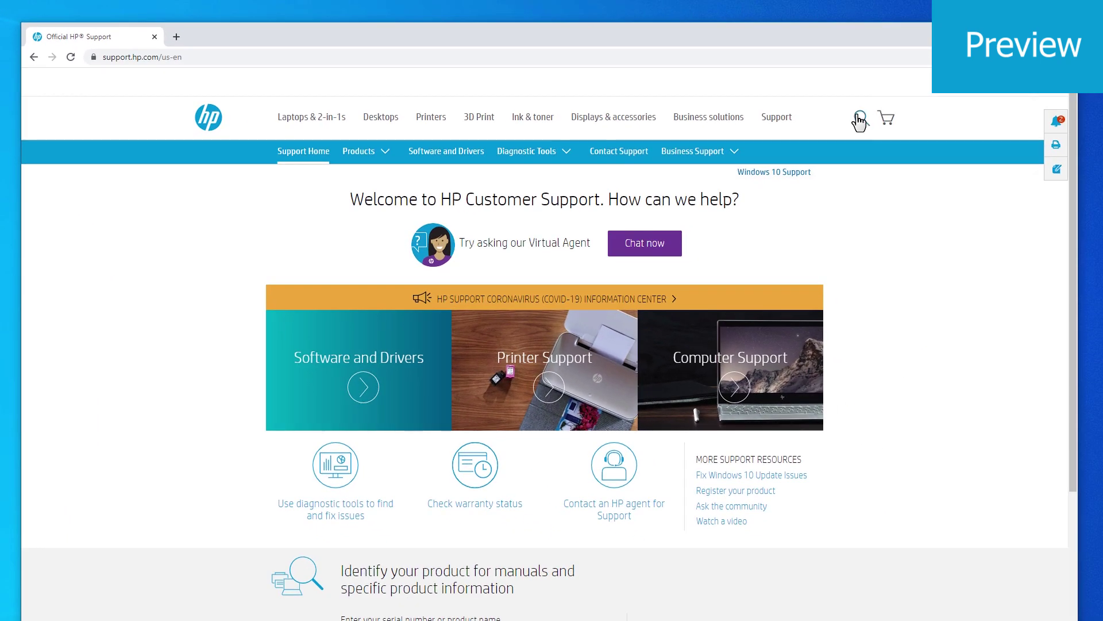
left_click(860, 120)
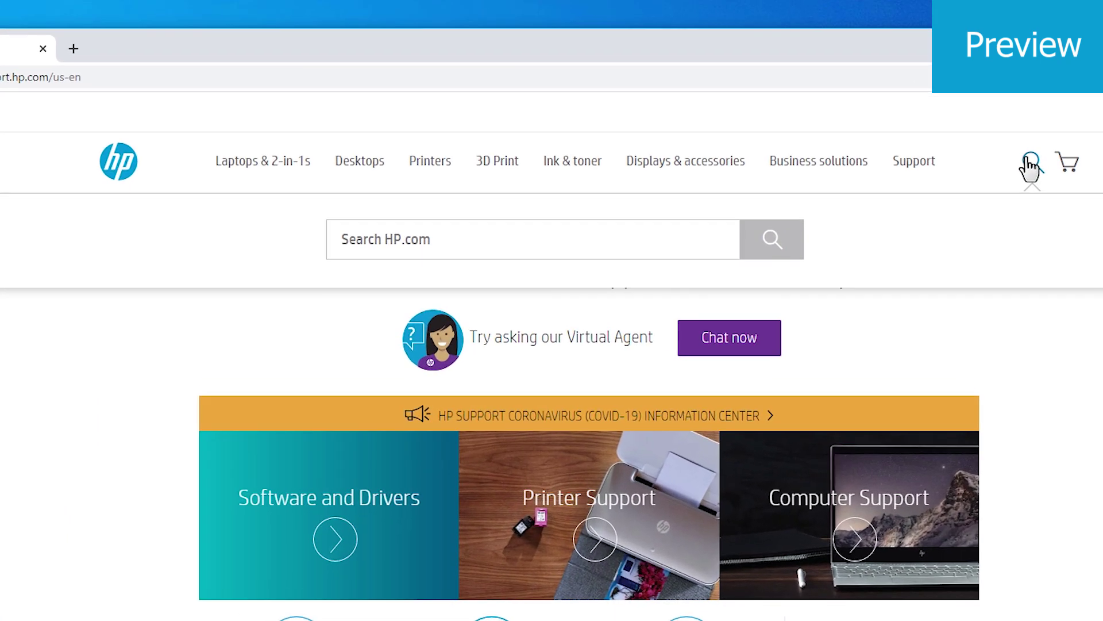
type("windows 10 compatible")
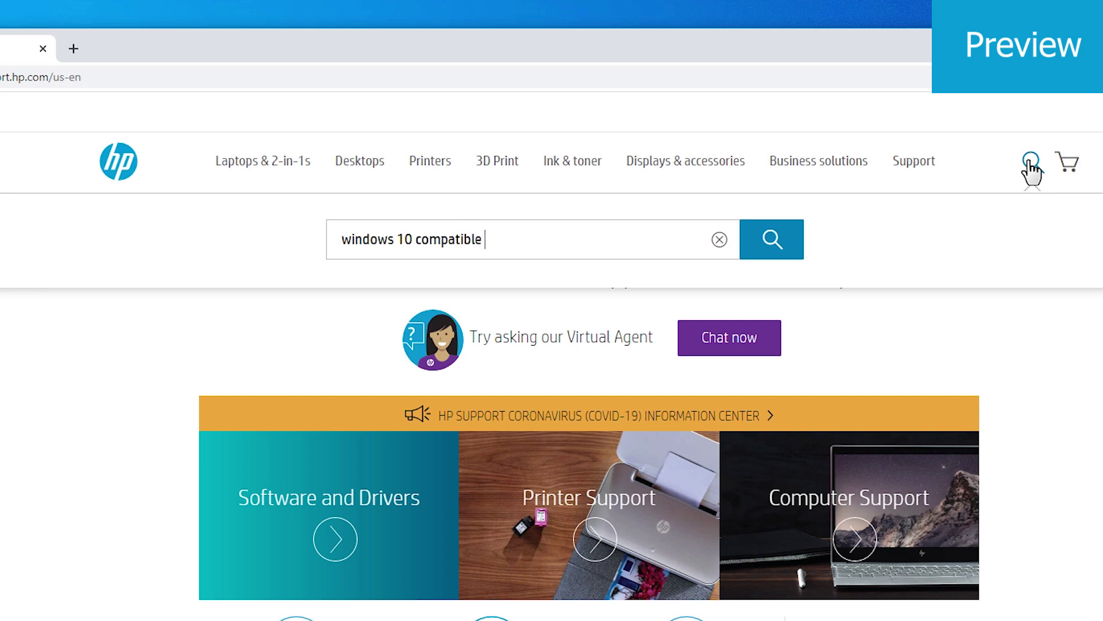
type(" printers")
key("Return")
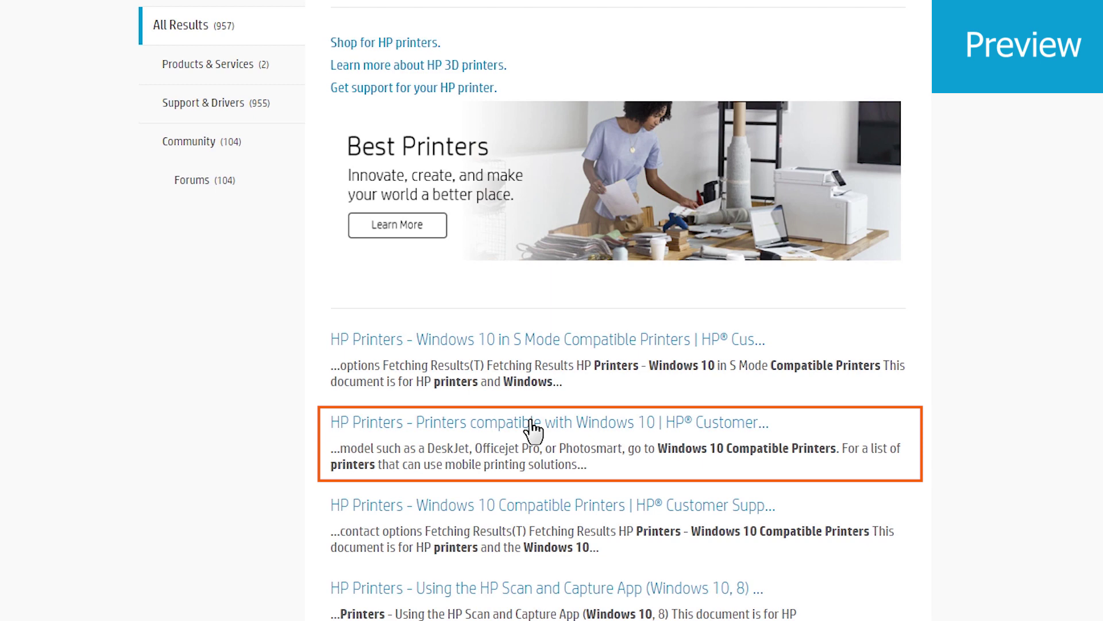
left_click(532, 425)
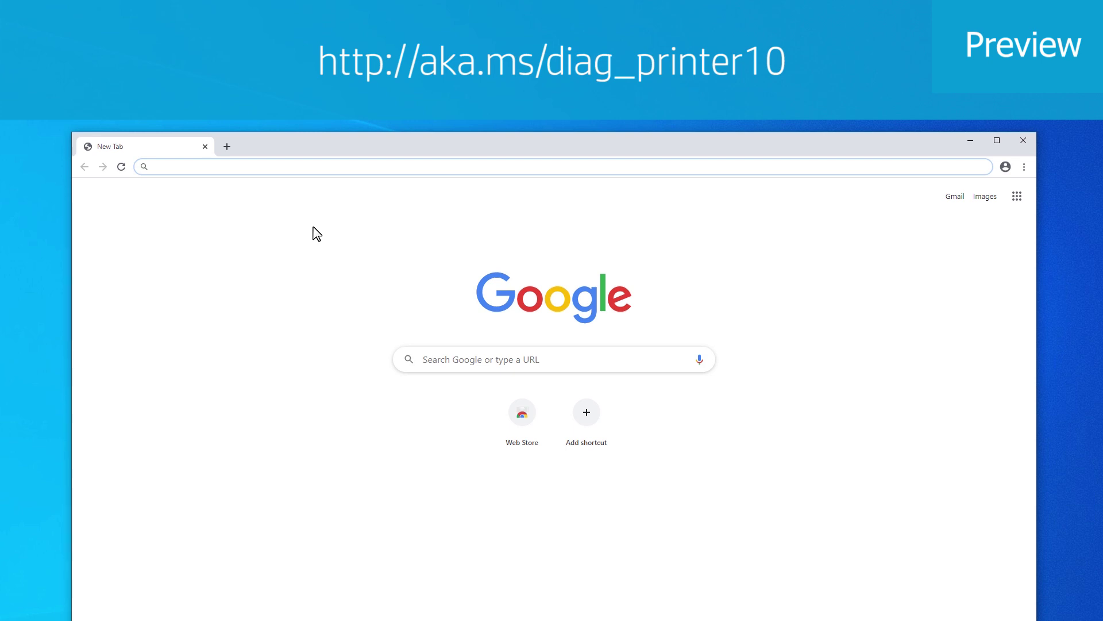
type("http://aka.ms/")
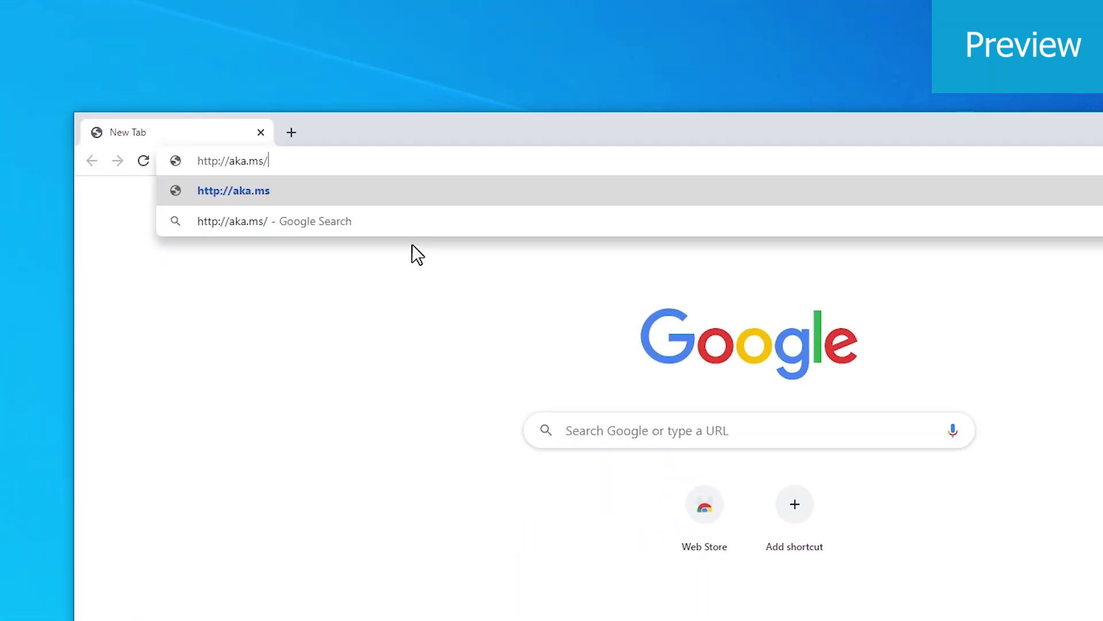
type("diag_printer10")
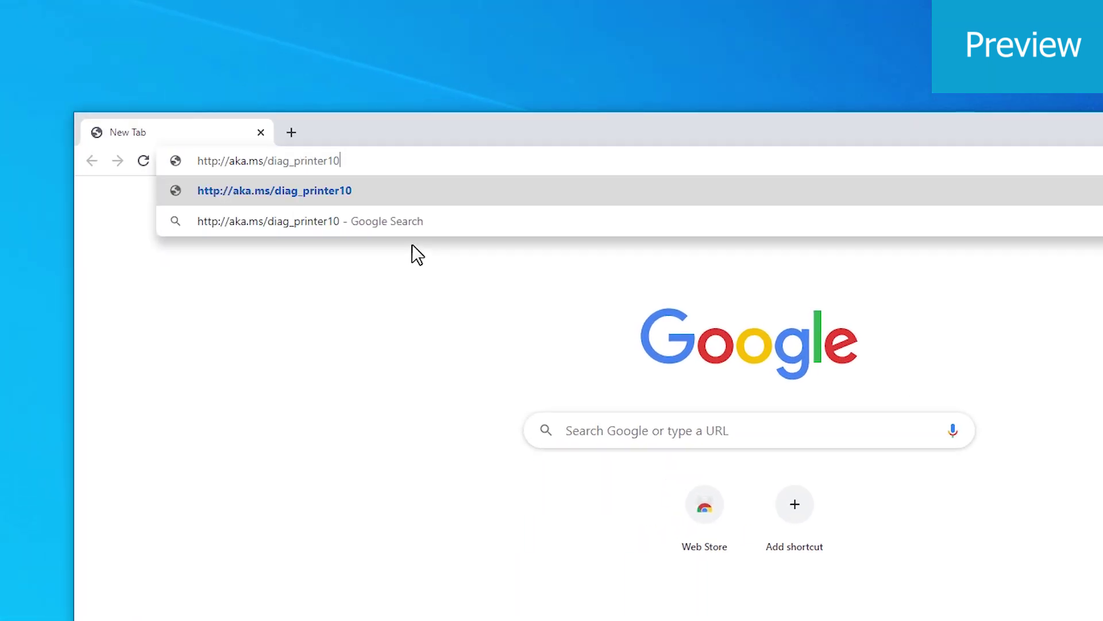
key("Return")
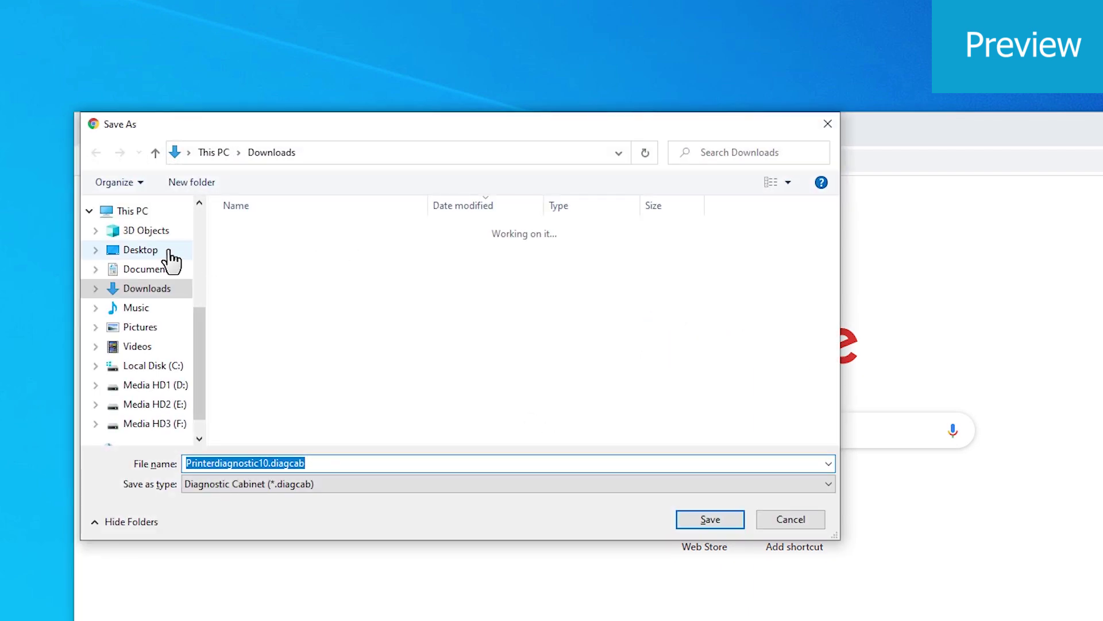
left_click(154, 250)
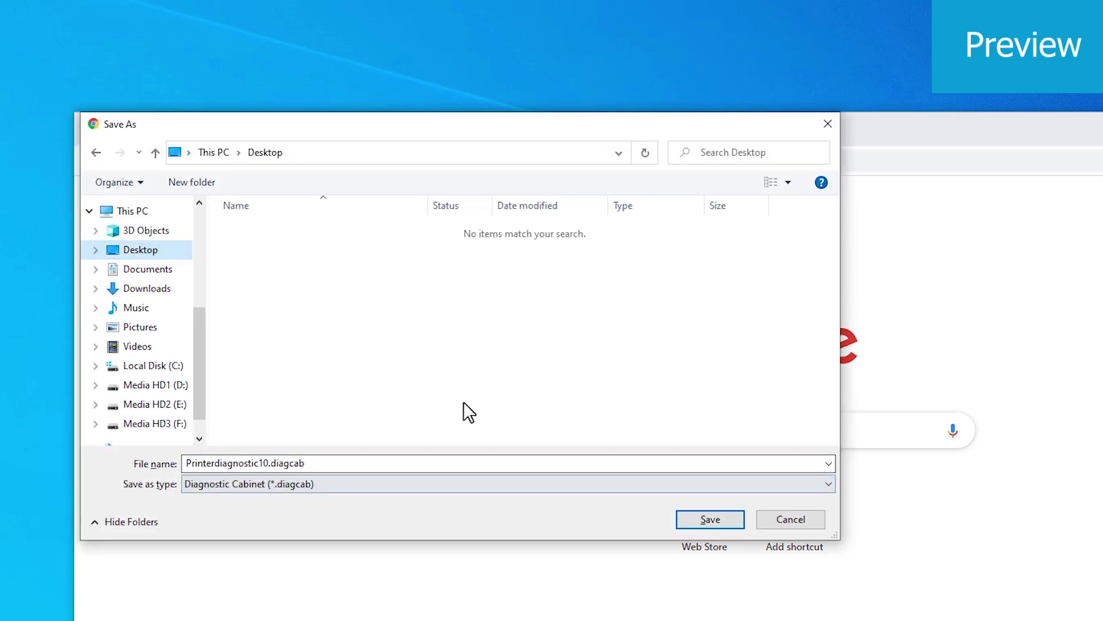
left_click(709, 521)
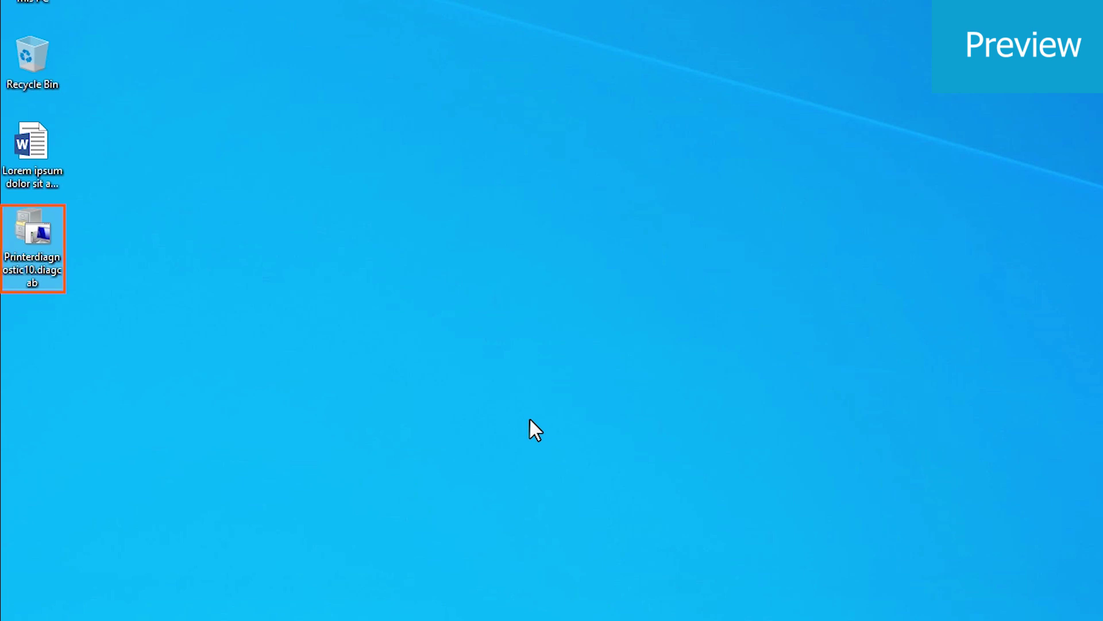
Launch Printerdiagnostic10.diagcab and run the Printer troubleshooter to detect problems
double_click(46, 234)
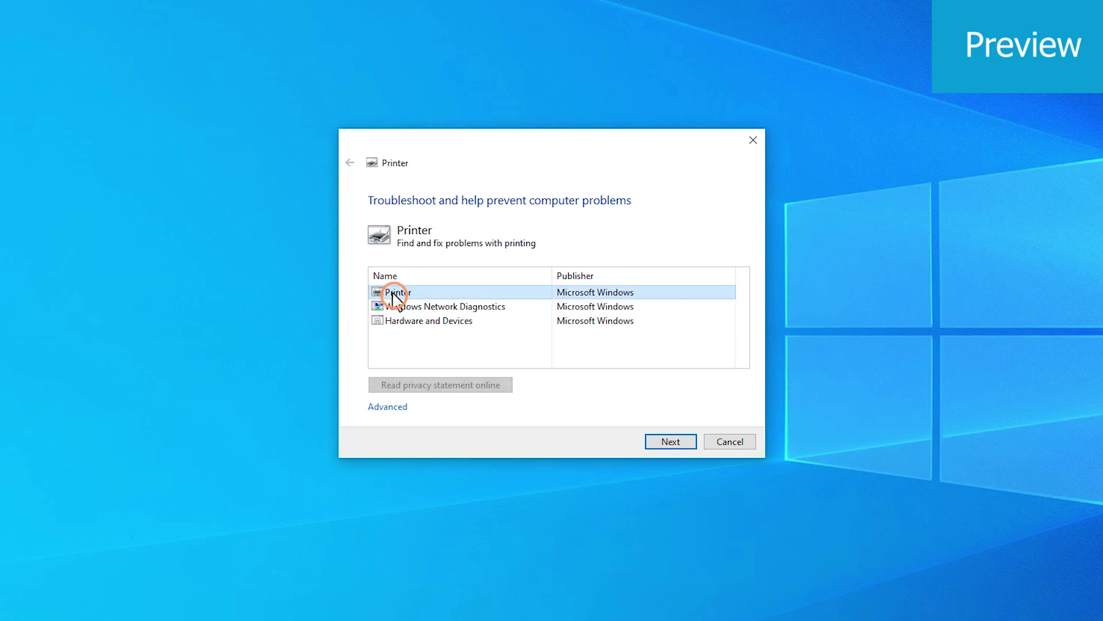
left_click(395, 294)
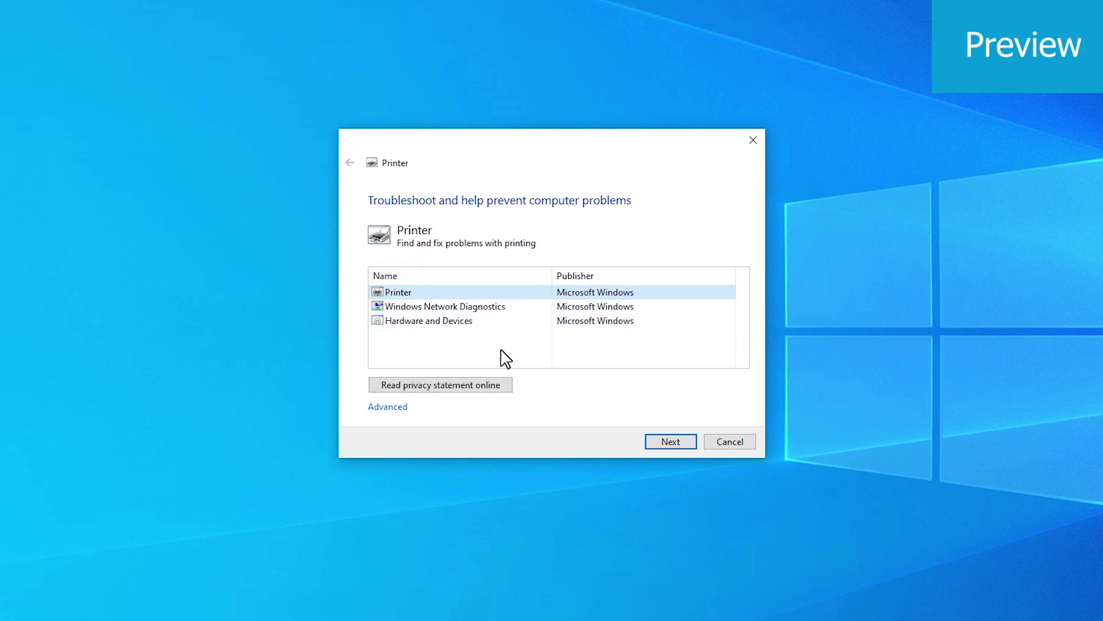
left_click(671, 442)
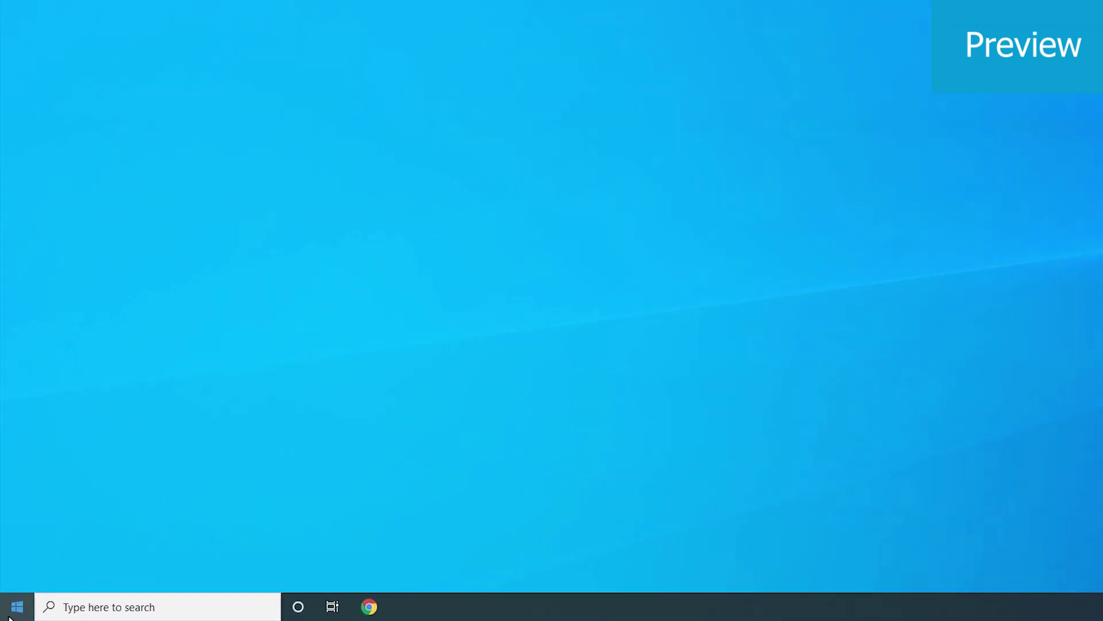
Search 'add or remove programs' and open the Apps & features list
left_click(7, 616)
type("add or remove programs")
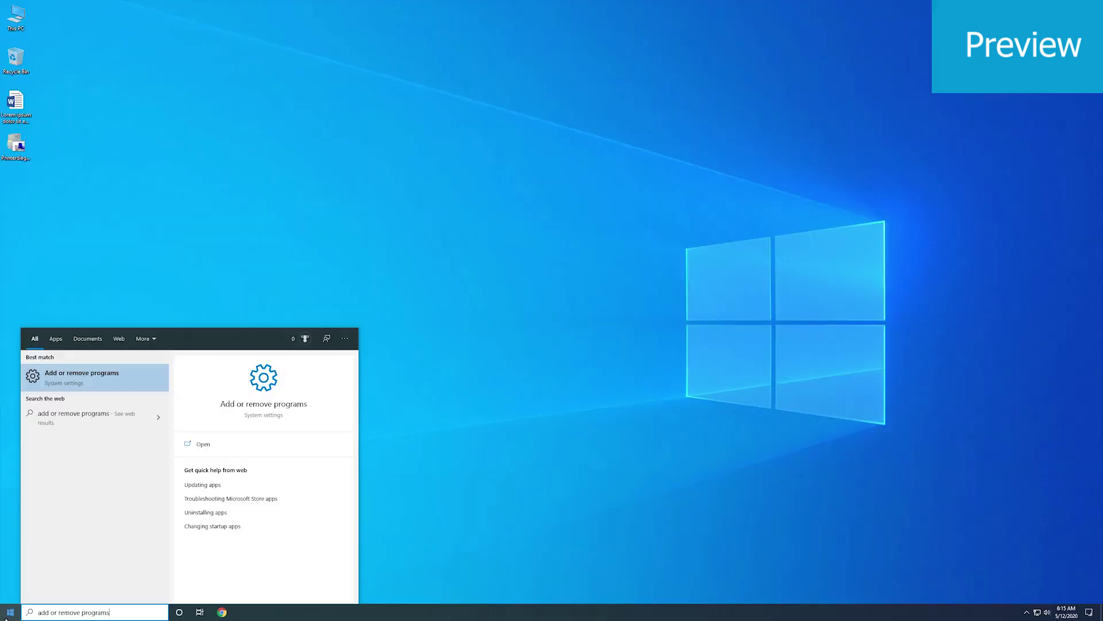
key("Return")
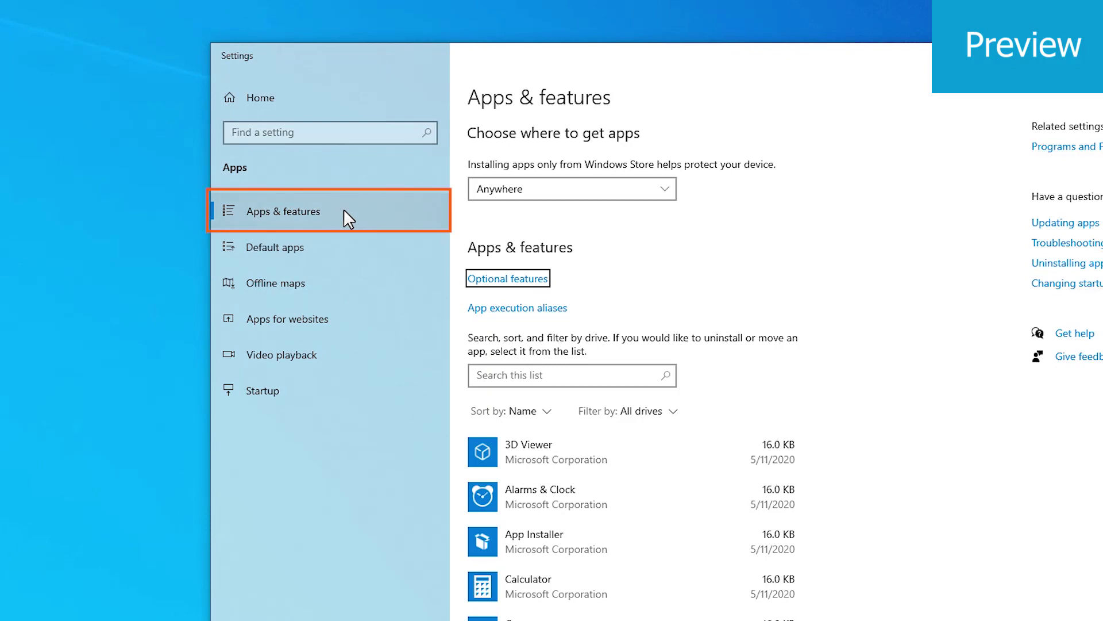
left_click(343, 211)
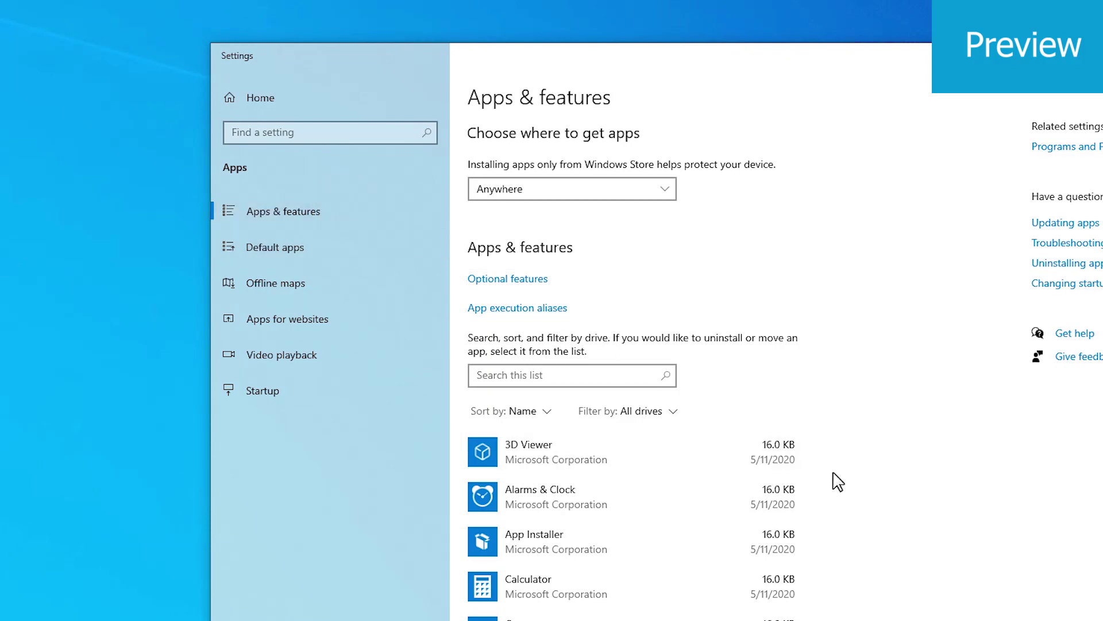
Uninstall HP Smart from the installed apps and confirm the removal
scroll(838, 482, "down", 5)
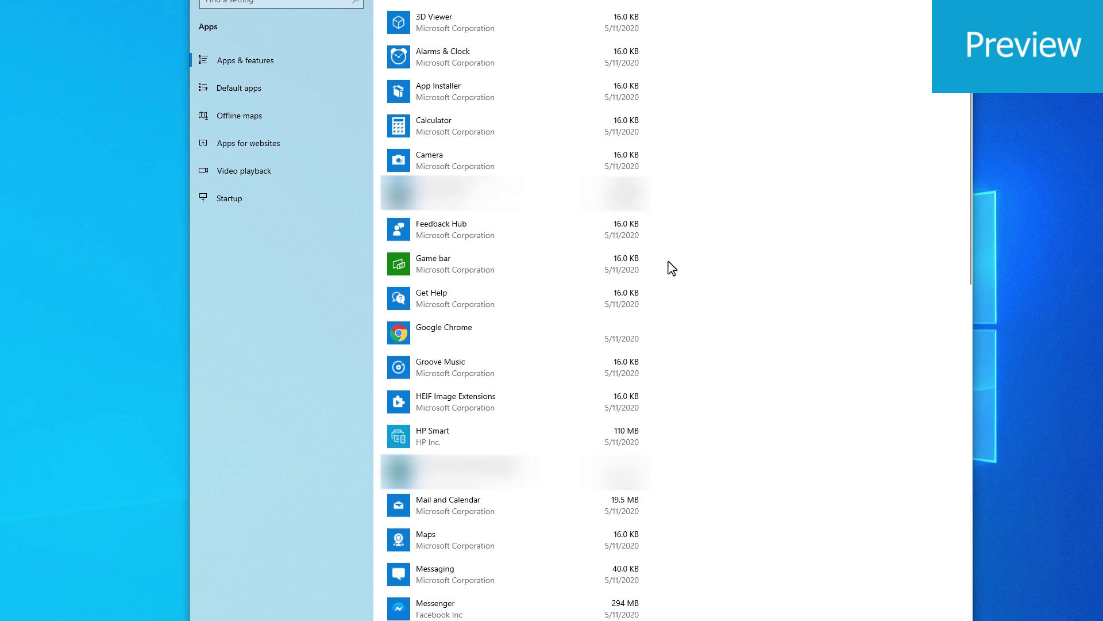
left_click(482, 436)
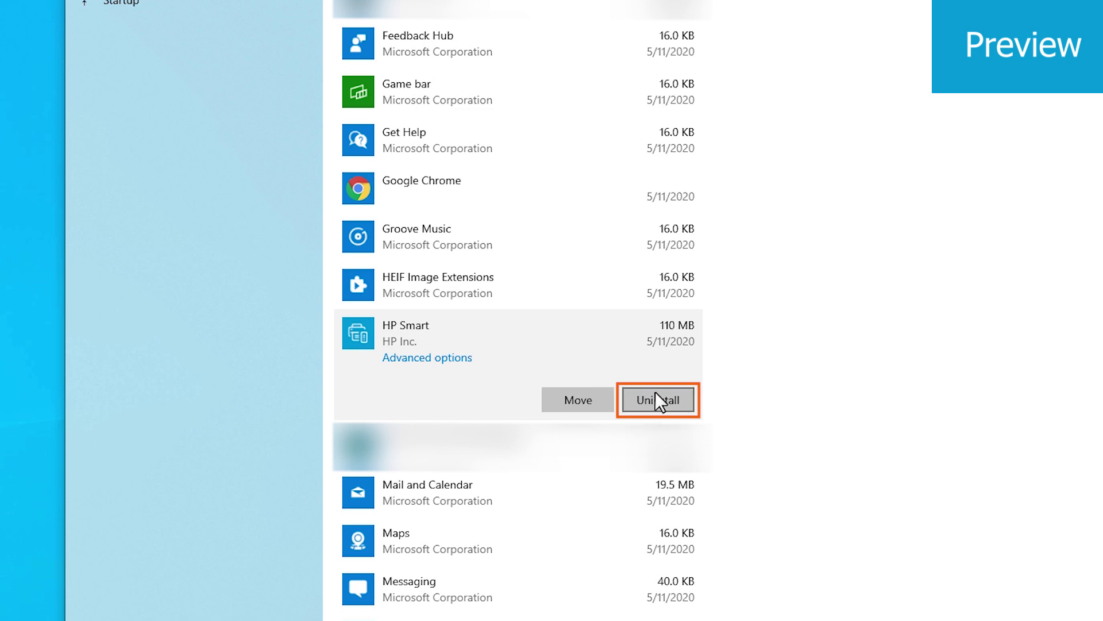
left_click(663, 394)
left_click(735, 360)
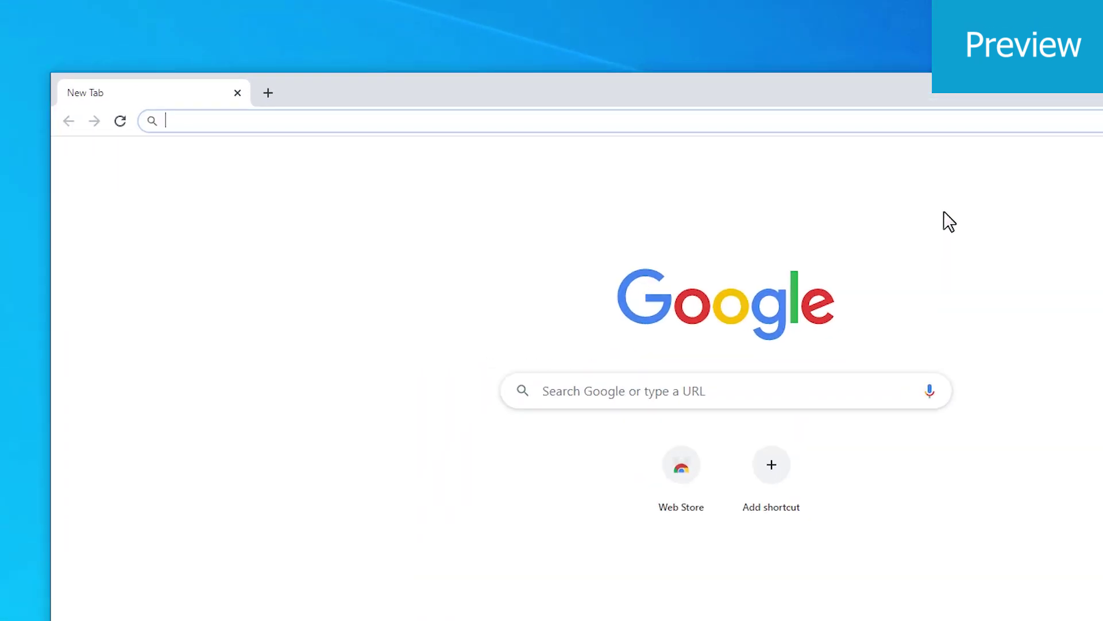
Look up the HP OfficeJet 5740 on 123.hp.com
type("123.hp")
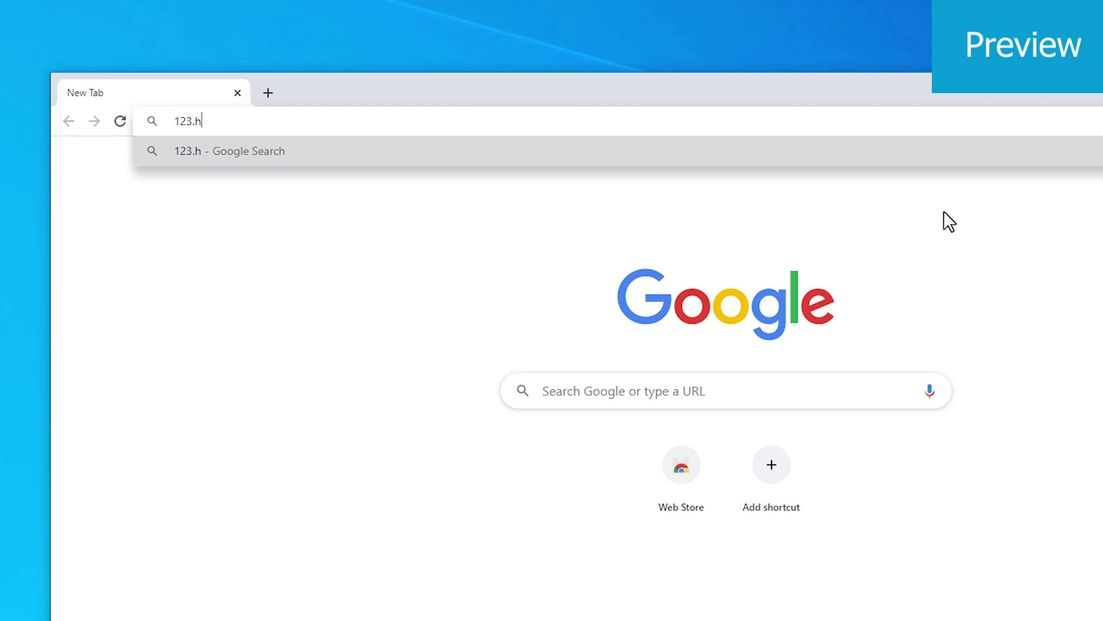
type(".com")
key("Return")
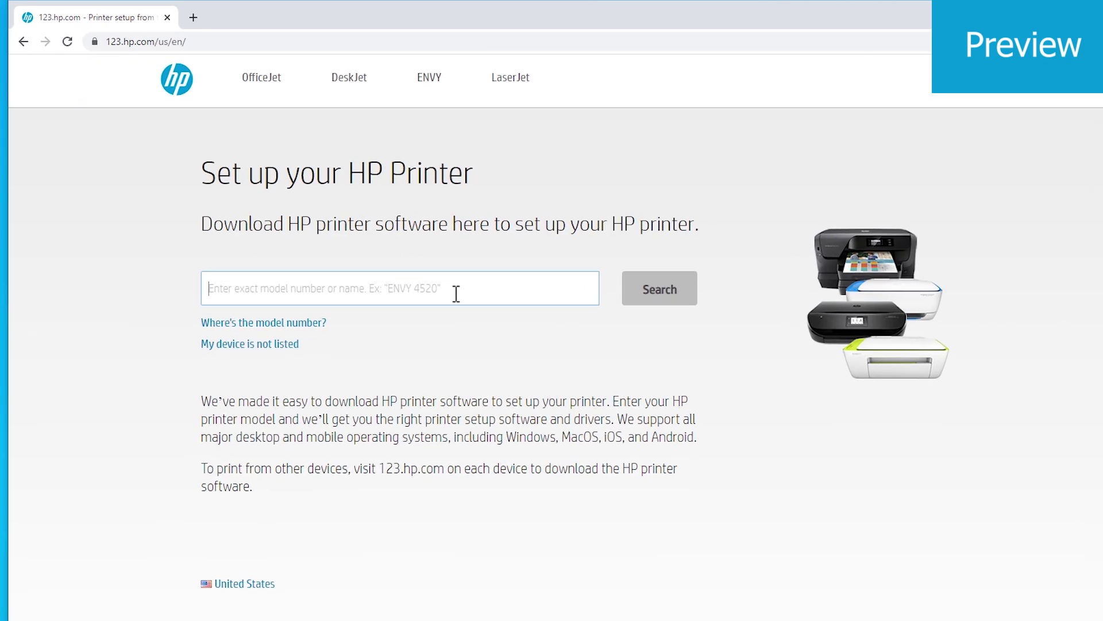
type("HP")
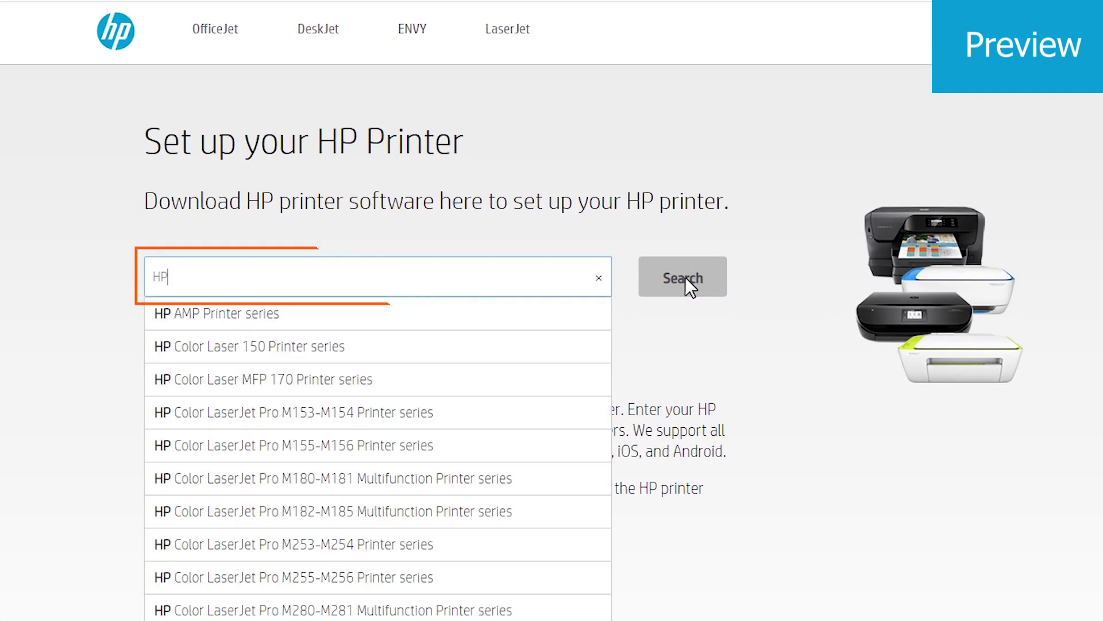
type(" Officejet 5740")
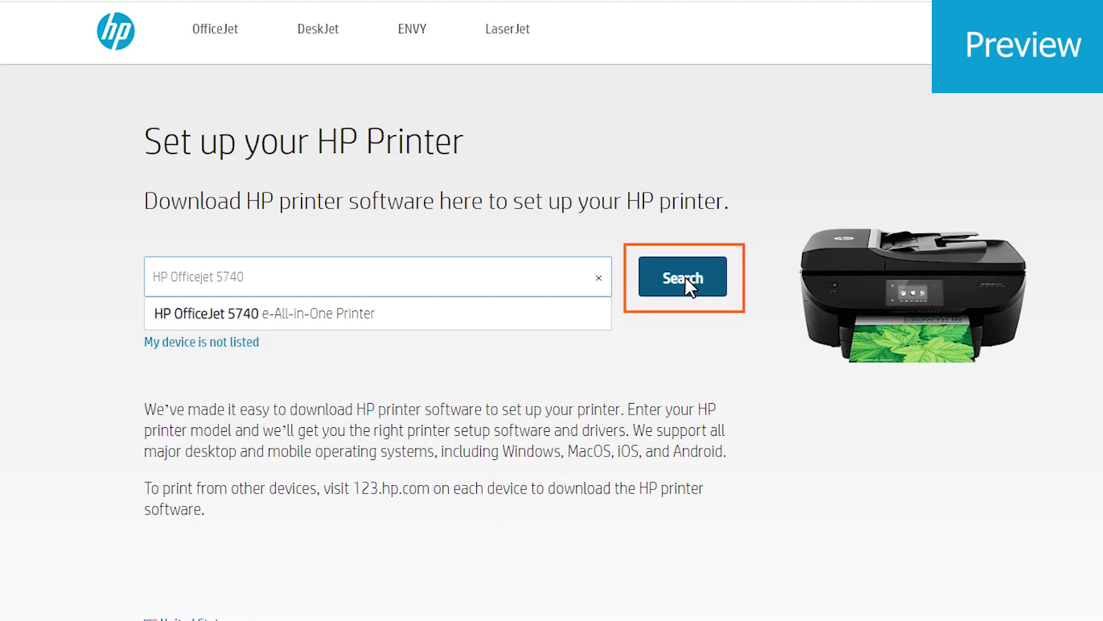
left_click(685, 277)
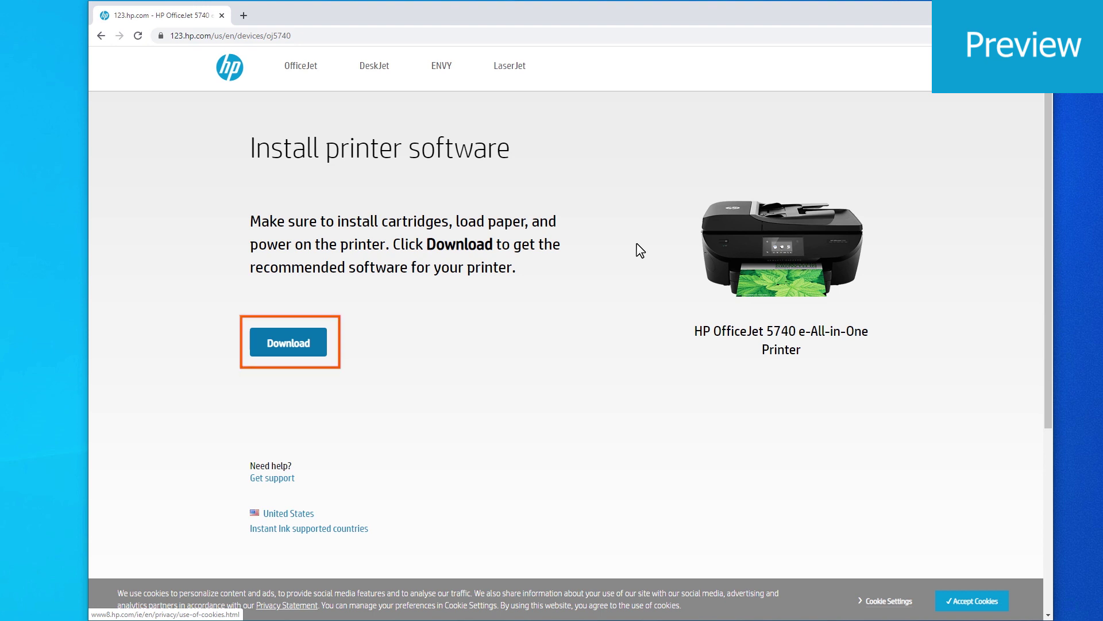
Download the recommended HP Easy Start installer and save it to the Desktop
left_click(304, 346)
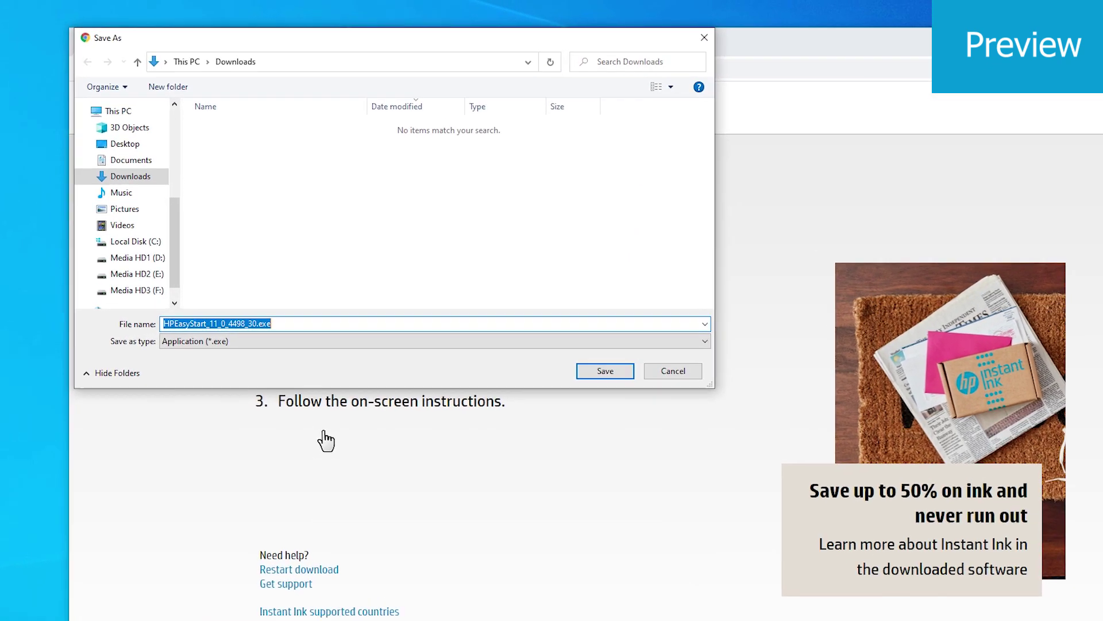
left_click(123, 144)
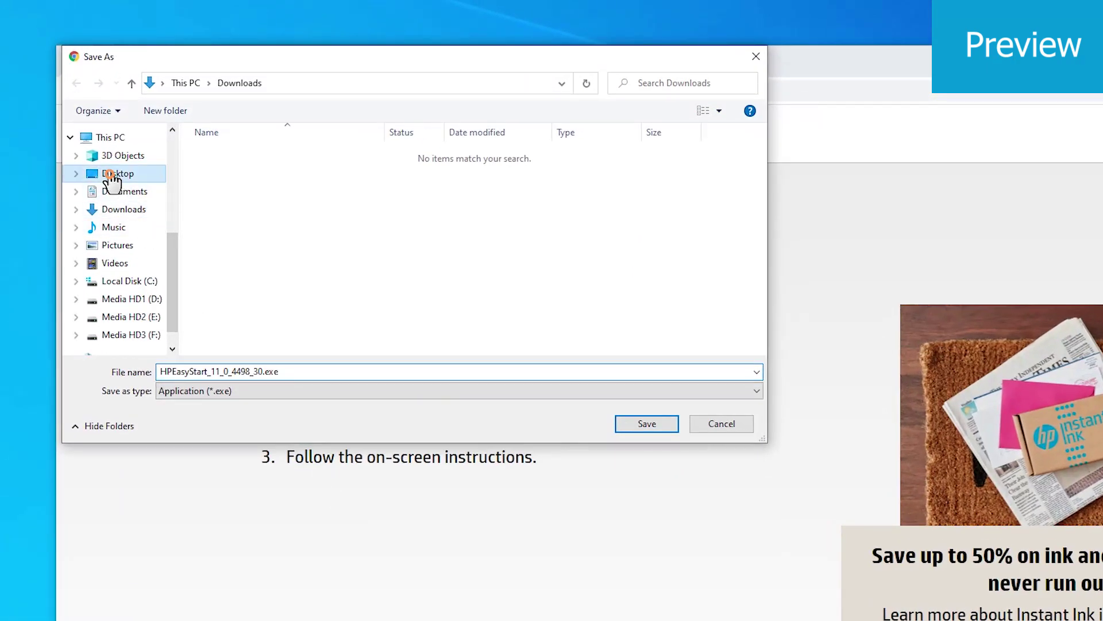
left_click(642, 425)
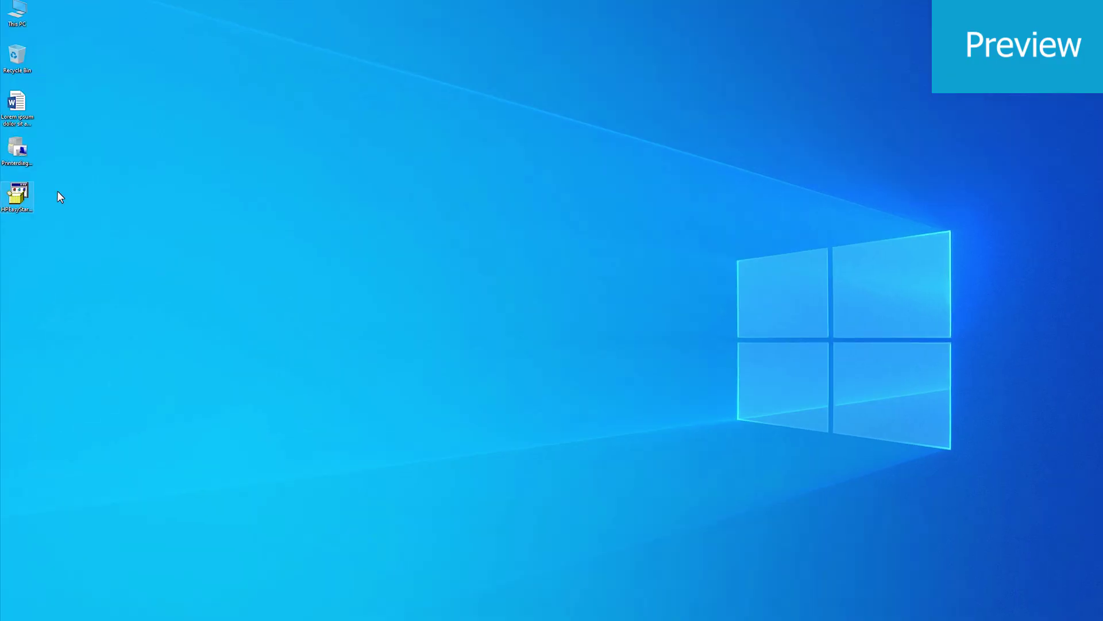
Run HPEasyStart, accept the data collection terms, and continue setup for the found DeskJet 3700 series
double_click(17, 196)
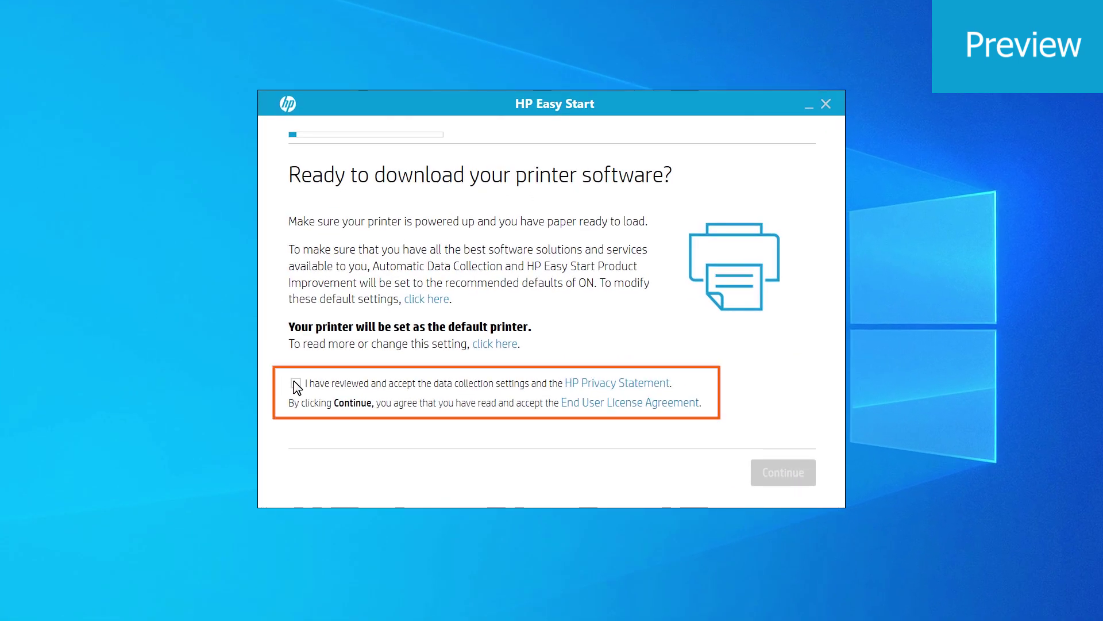
left_click(295, 383)
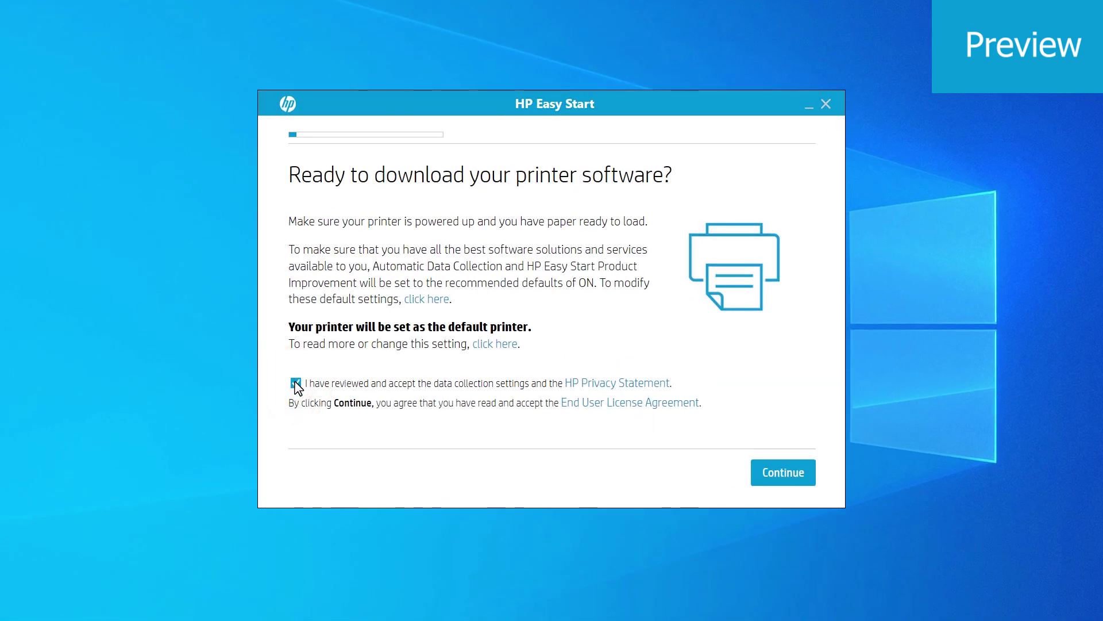
left_click(789, 481)
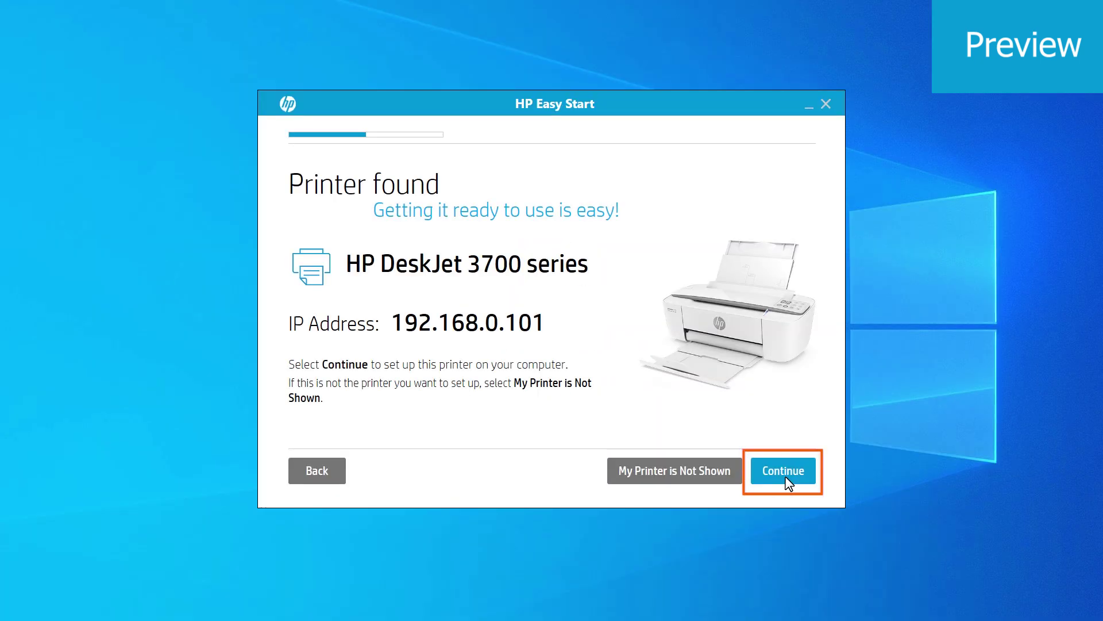
left_click(786, 477)
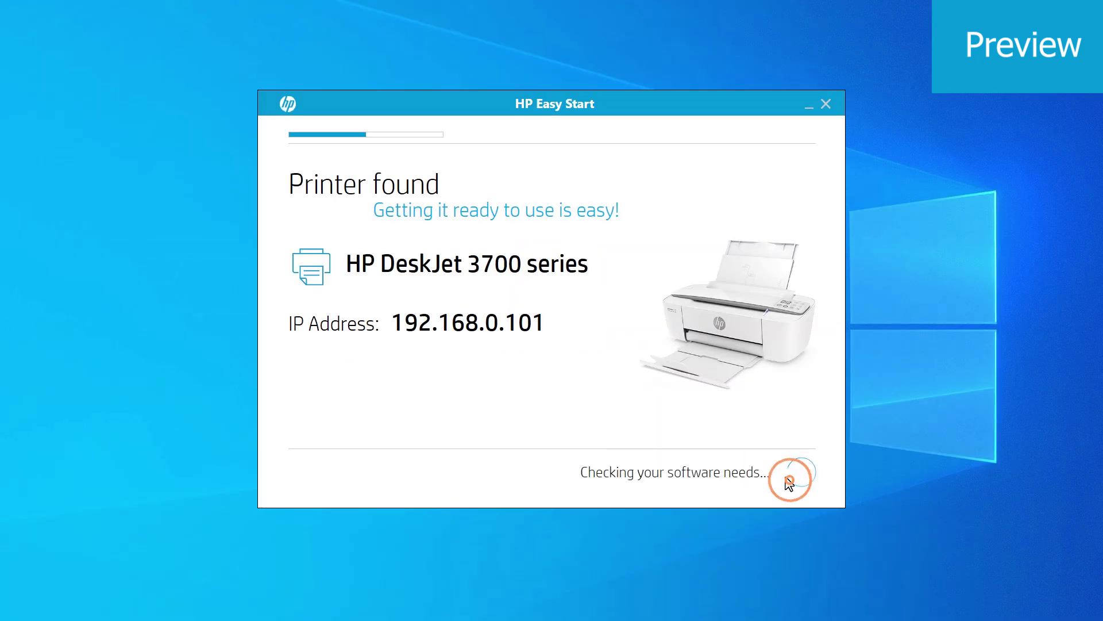